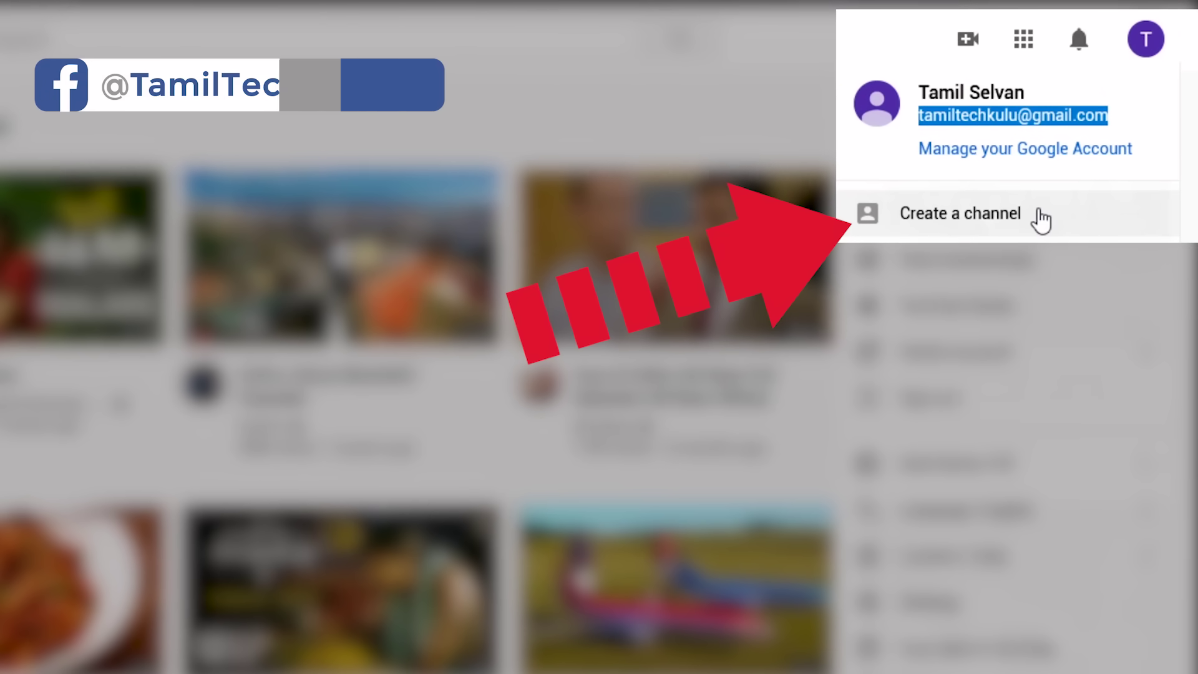
Step: Create a separate-account channel under the custom name 'Vaalga Tamil'
left_click(1000, 219)
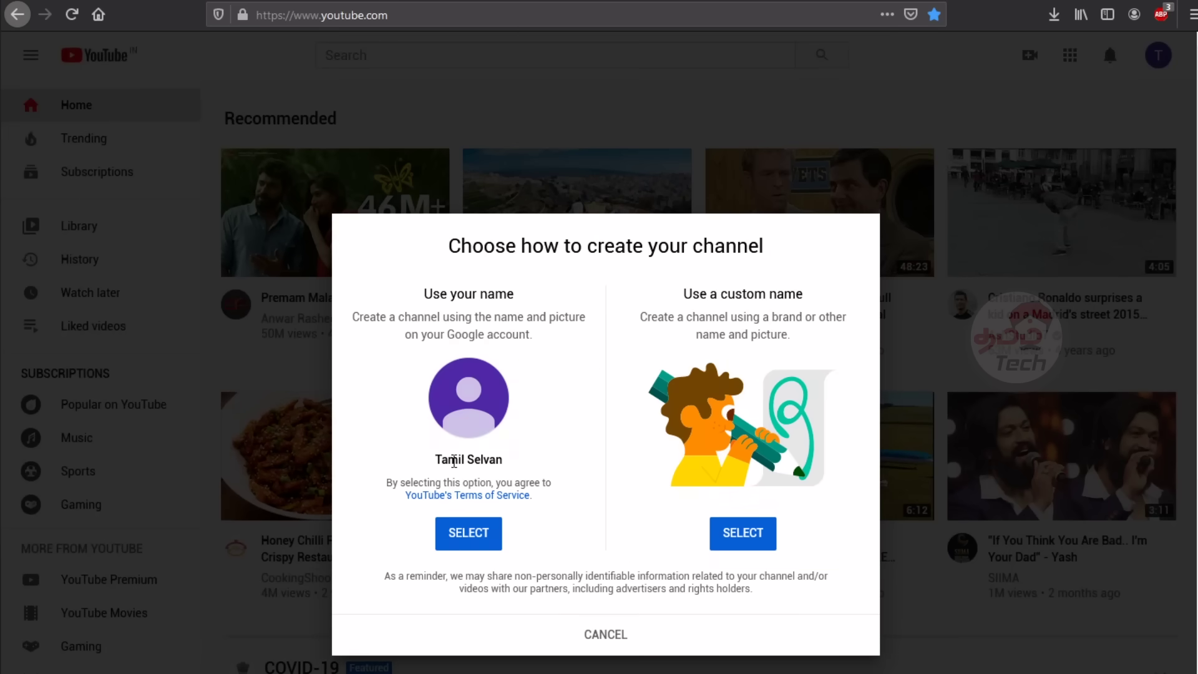
left_click_drag(438, 460, 468, 405)
left_click(512, 467)
left_click(745, 538)
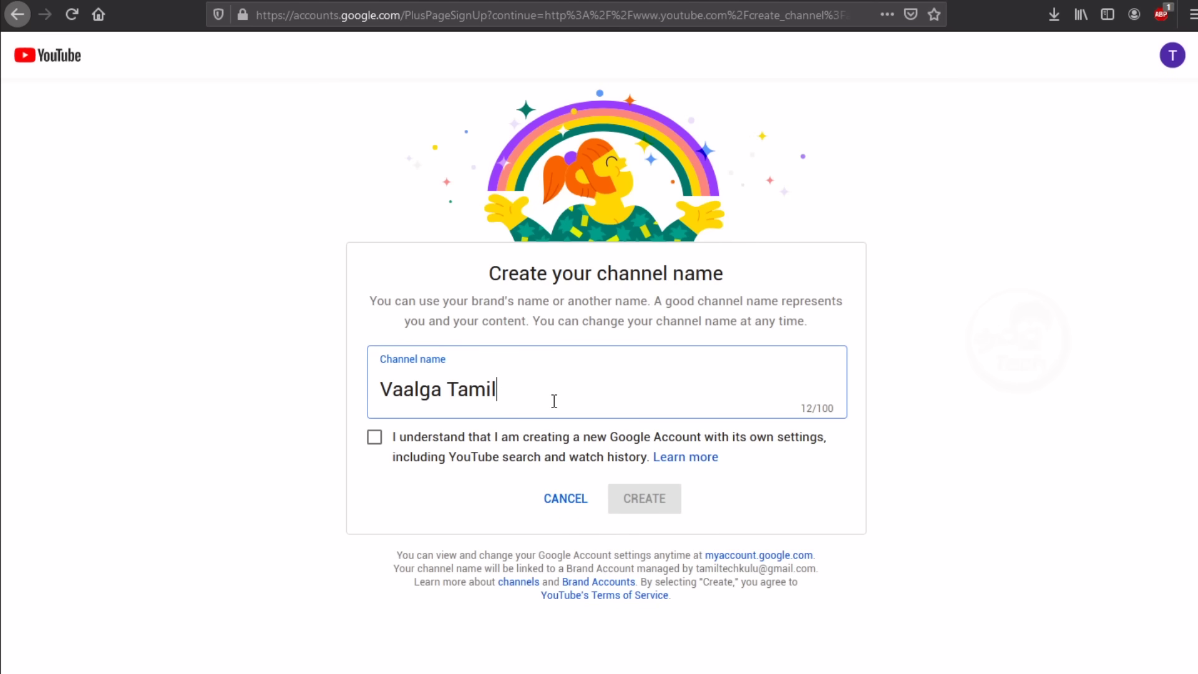
left_click(375, 438)
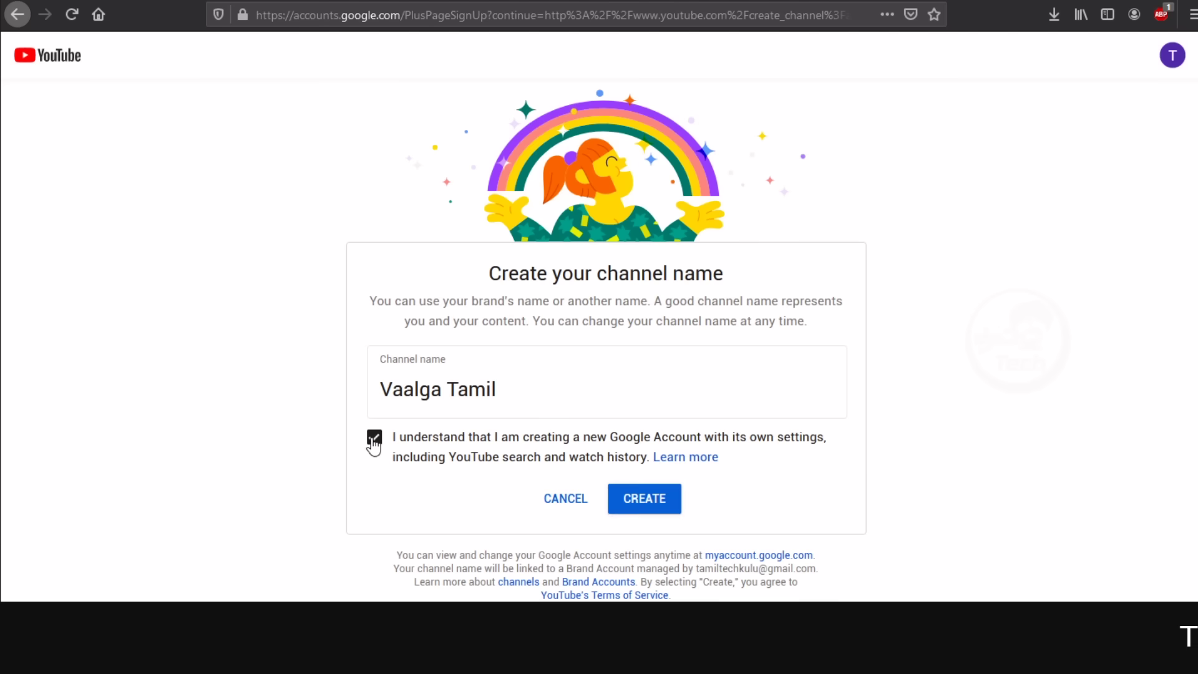
left_click(638, 500)
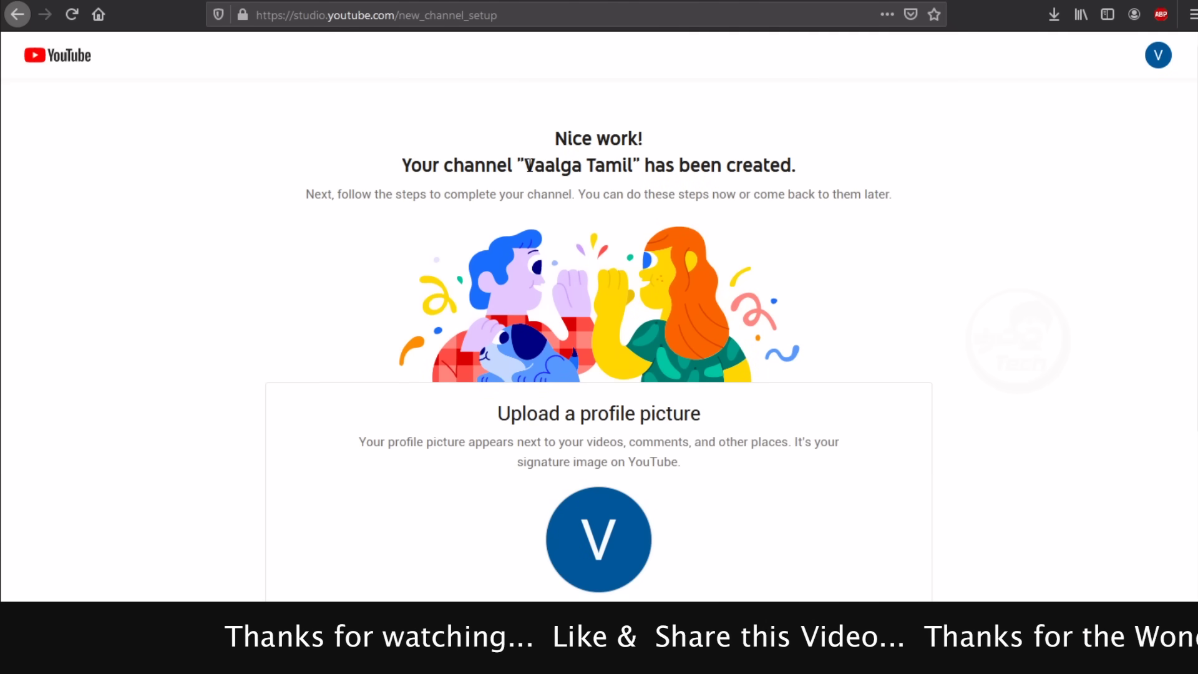
left_click_drag(528, 166, 634, 166)
Step: Upload the Tech Awards 2020 trophy image as the Vaalga Tamil profile picture
scroll(687, 321, "down", 3)
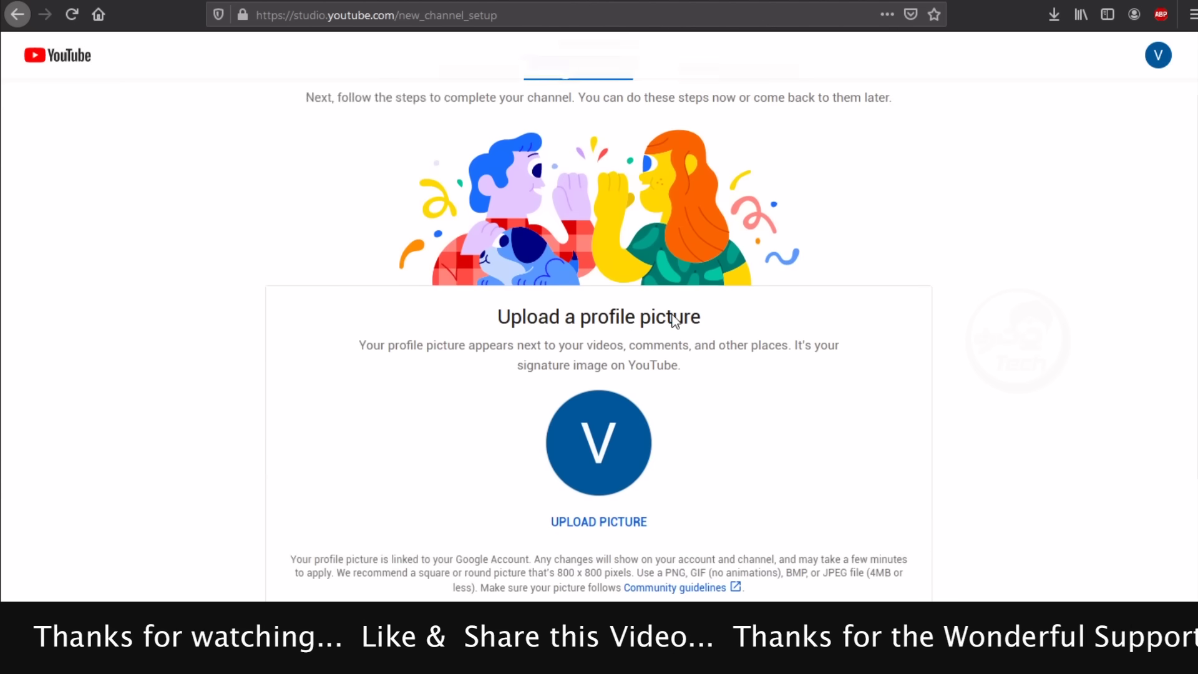
left_click_drag(498, 242, 707, 246)
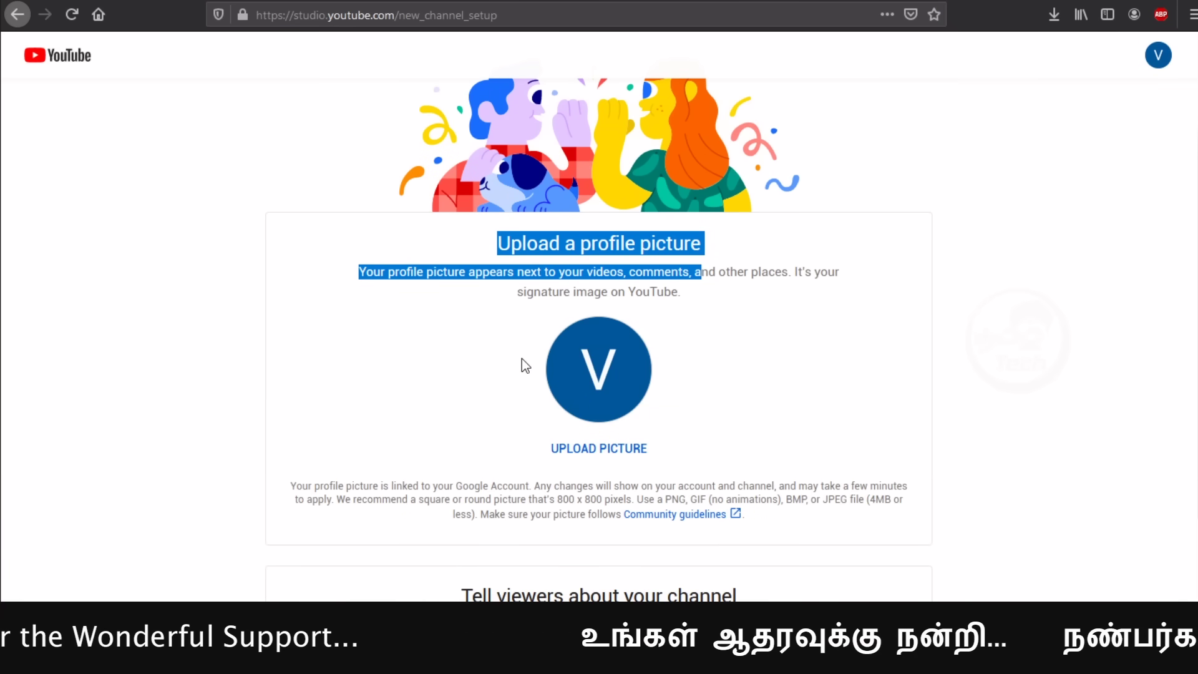
left_click(599, 369)
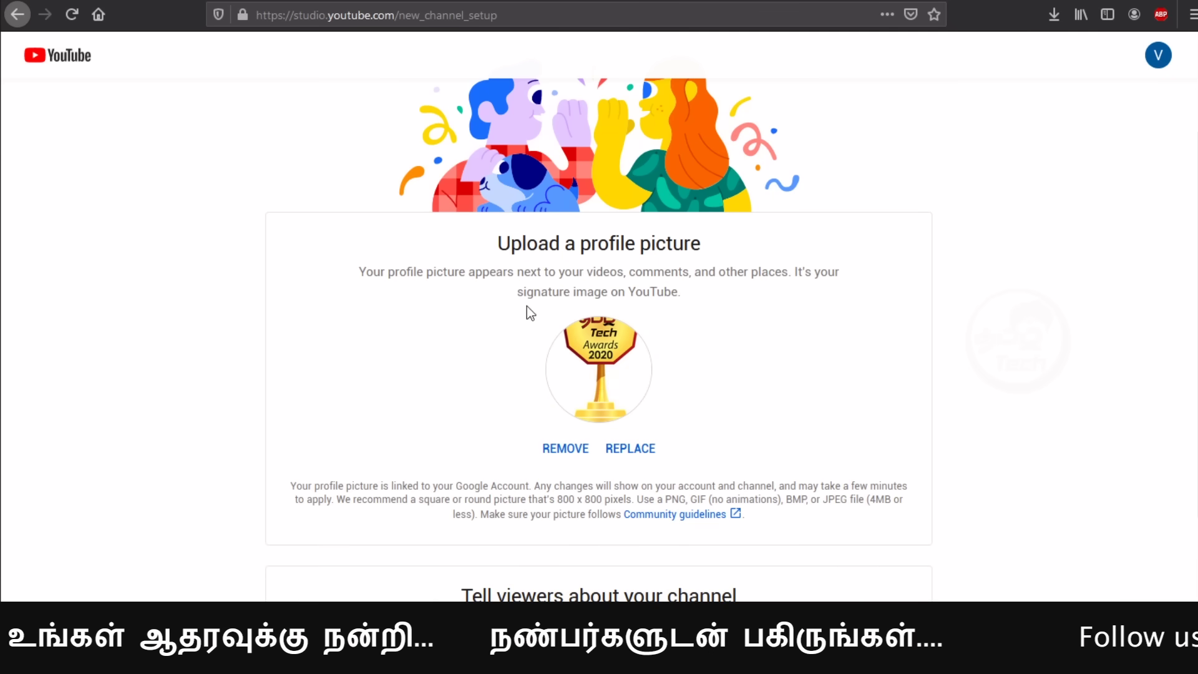
scroll(503, 353, "down", 3)
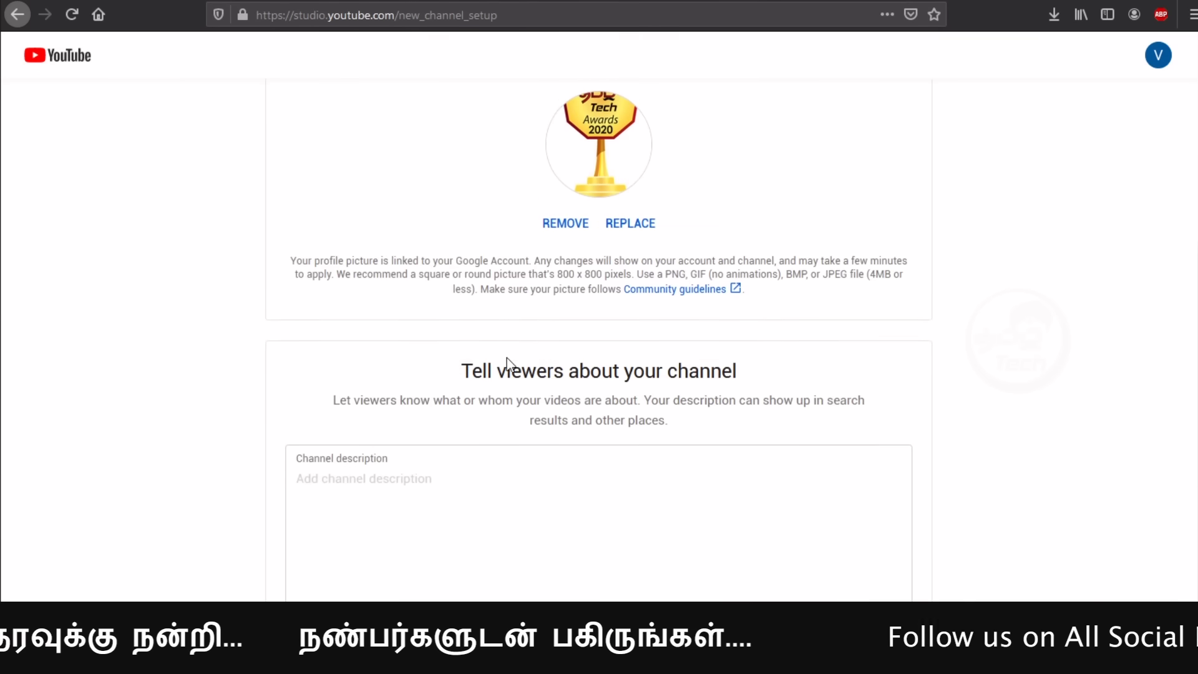
scroll(436, 381, "down", 2)
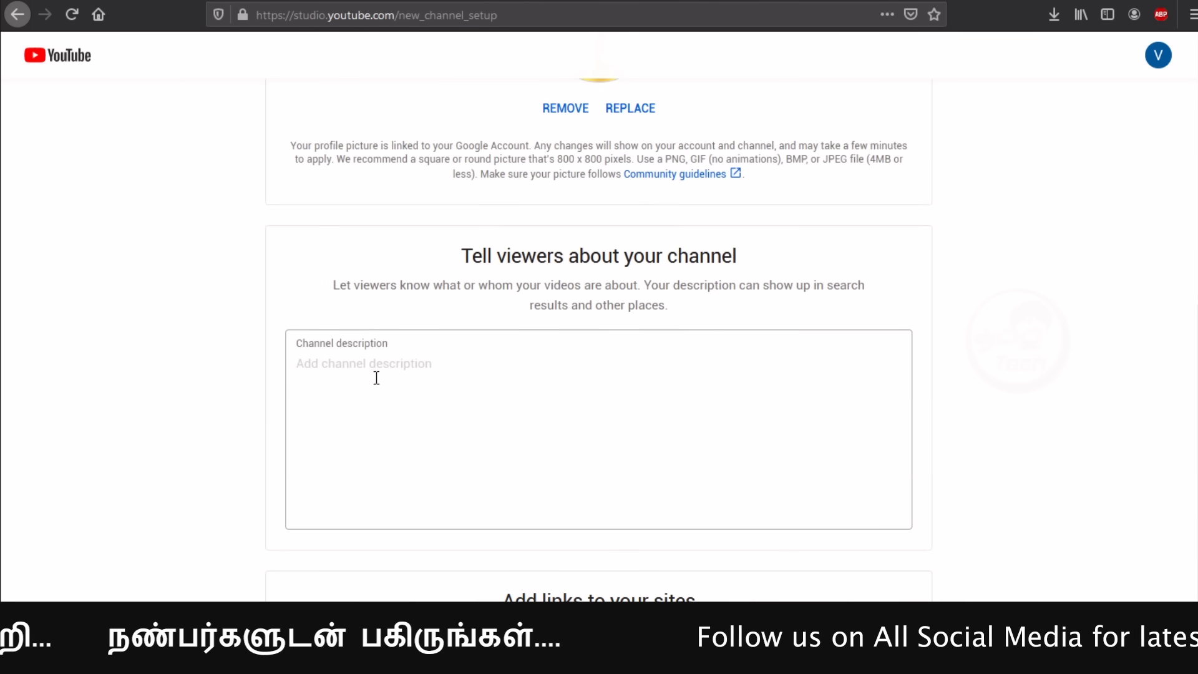
left_click(366, 375)
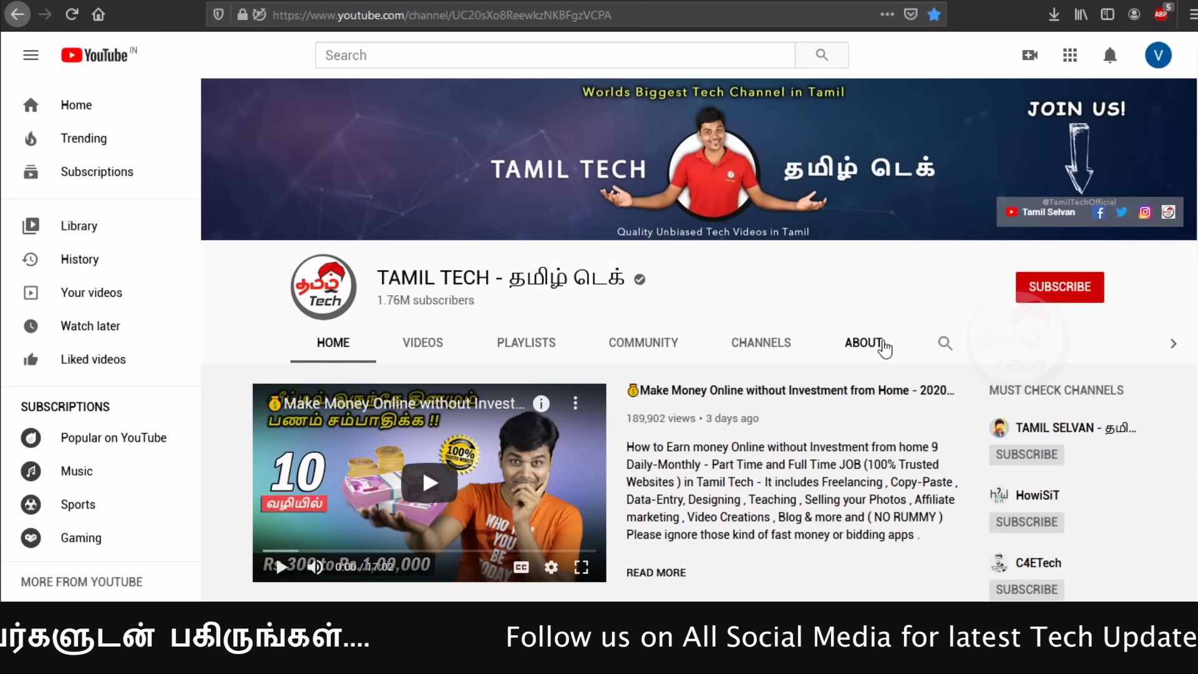
left_click(883, 342)
scroll(677, 405, "down", 2)
scroll(679, 403, "down", 1)
scroll(393, 562, "down", 2)
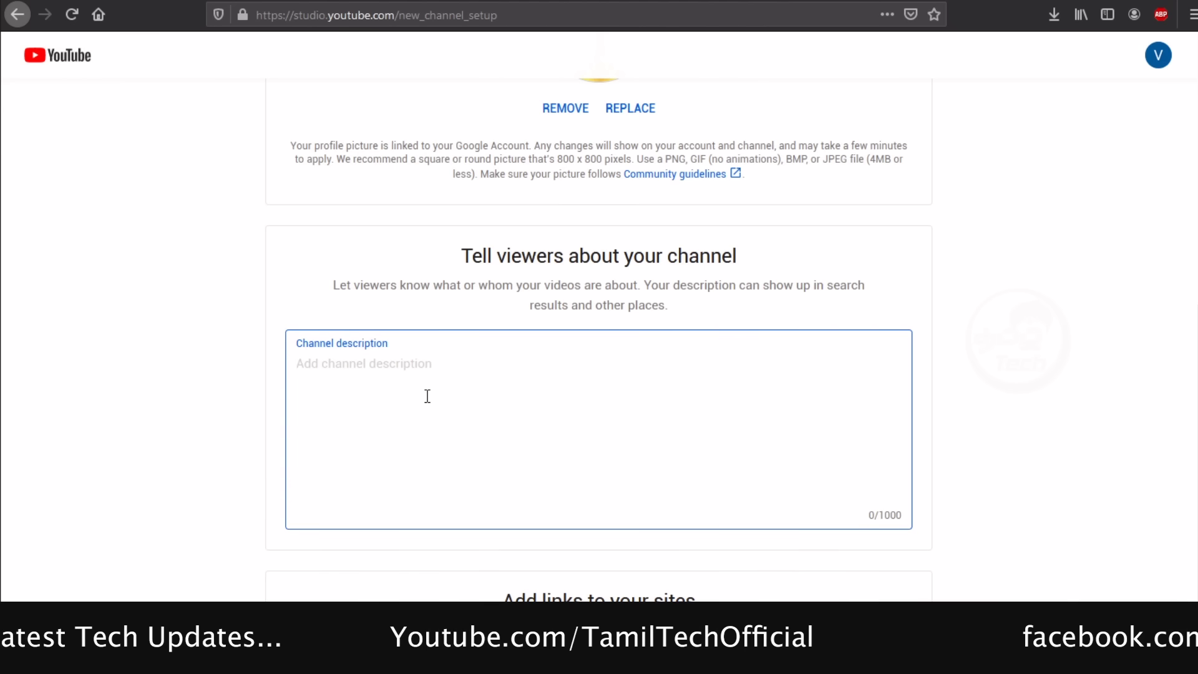
scroll(418, 387, "down", 3)
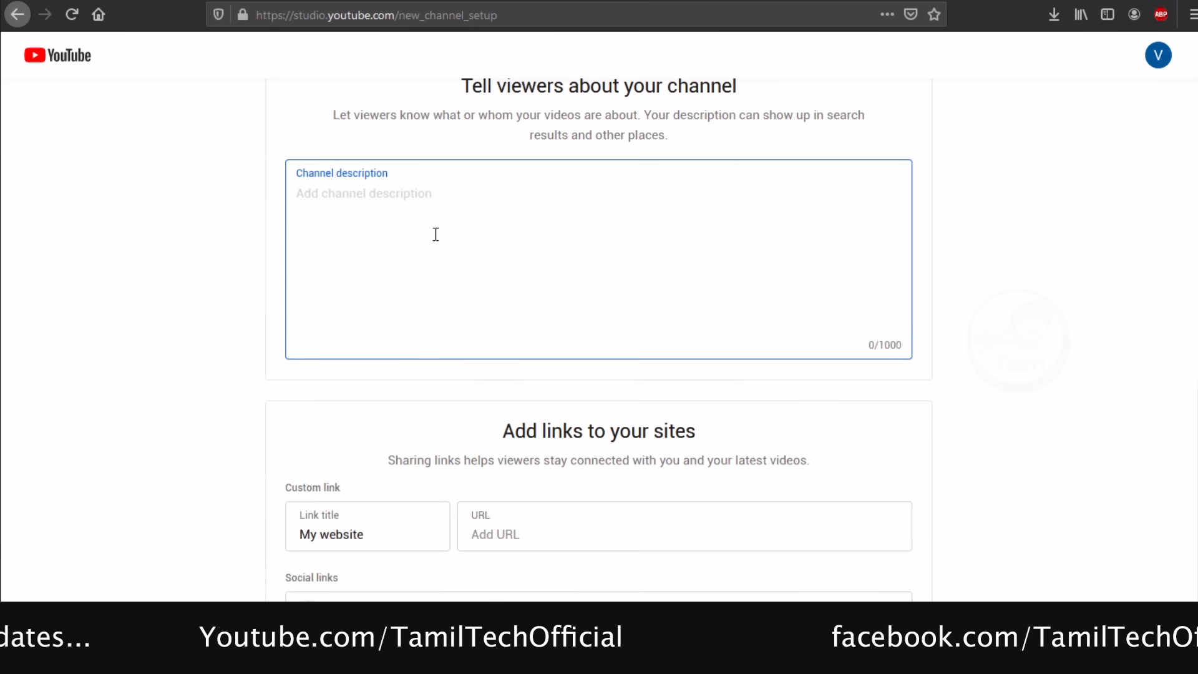
scroll(436, 234, "down", 2)
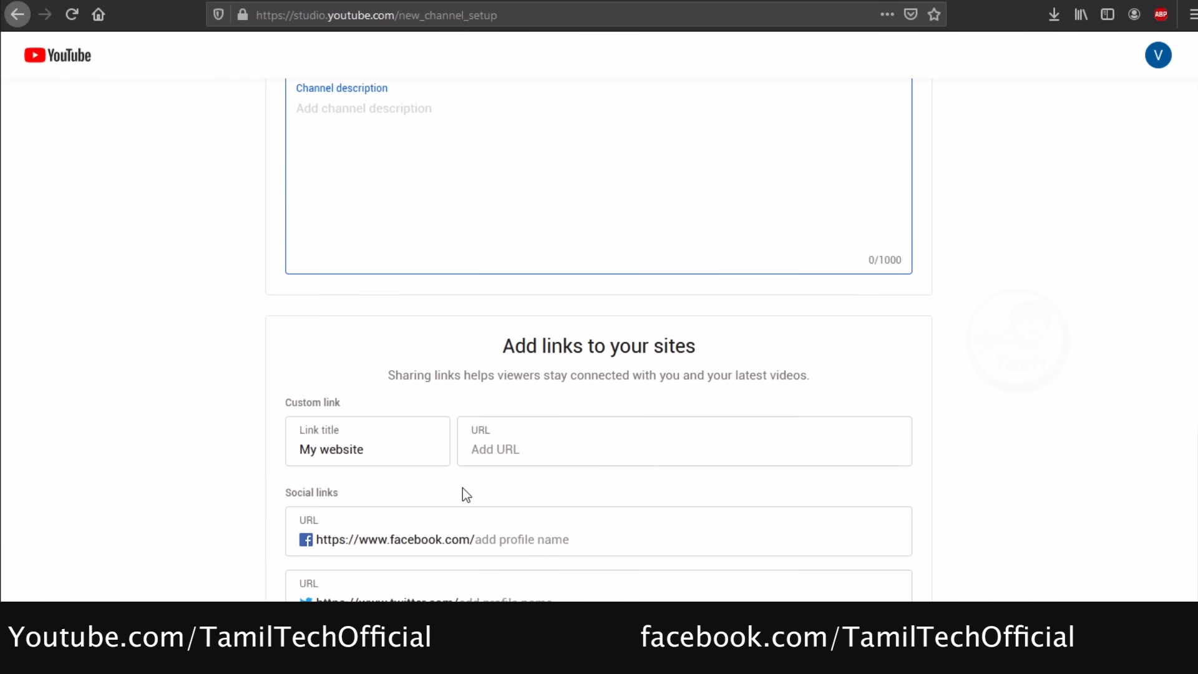
left_click(518, 441)
scroll(506, 440, "down", 1)
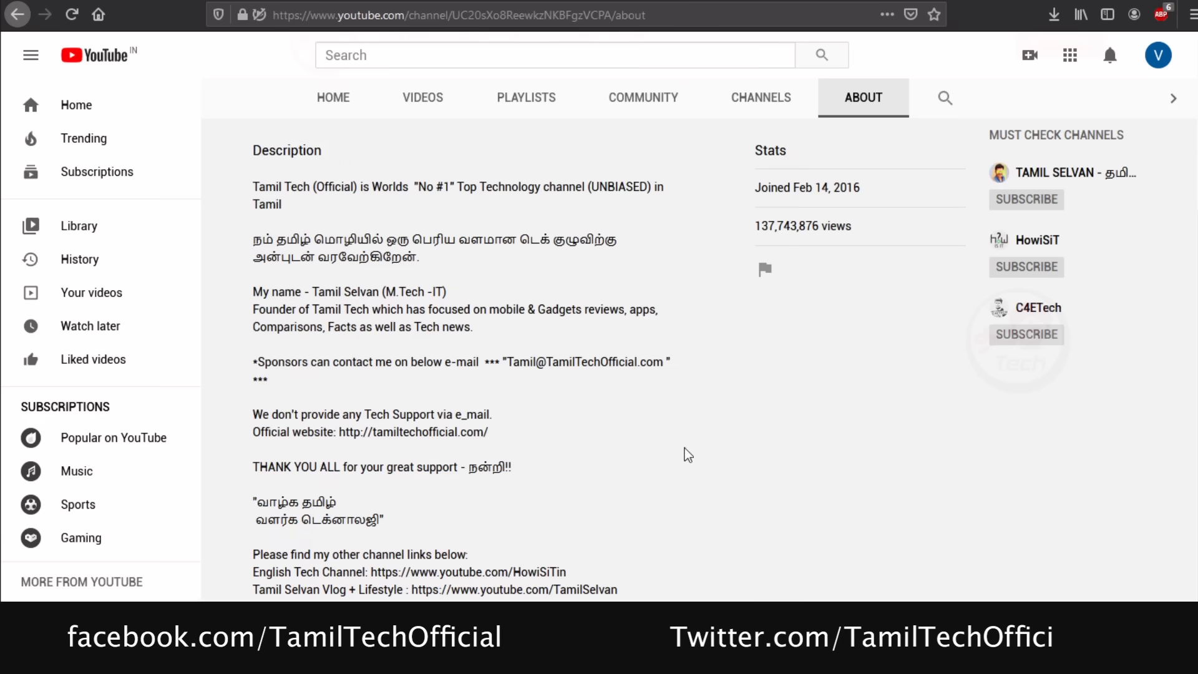
scroll(513, 402, "down", 4)
Step: Highlight the HowiSiTin and vlog channel link names on the reference About page
double_click(524, 402)
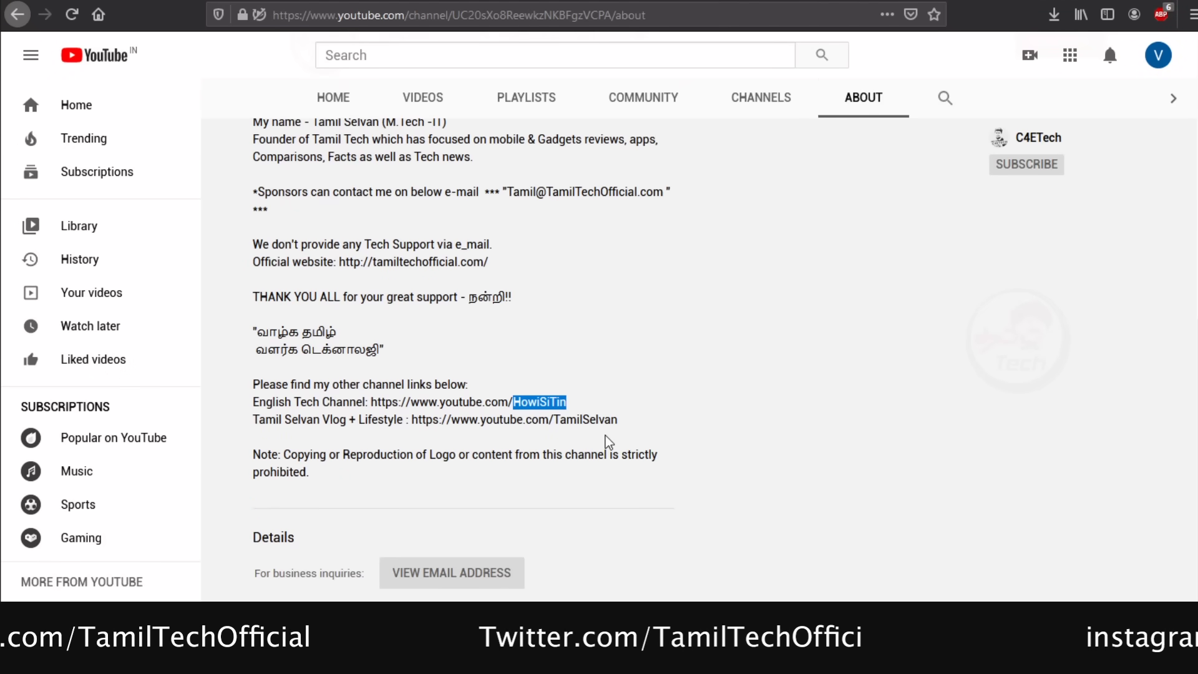
left_click_drag(556, 419, 617, 420)
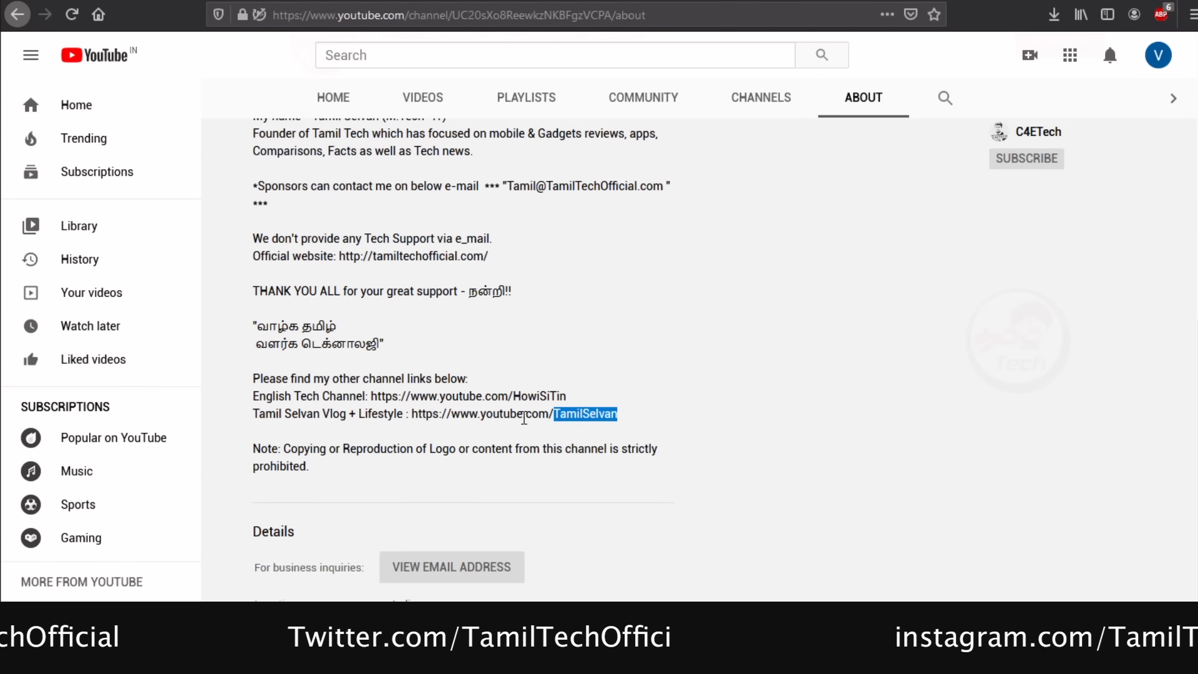
scroll(572, 562, "down", 1)
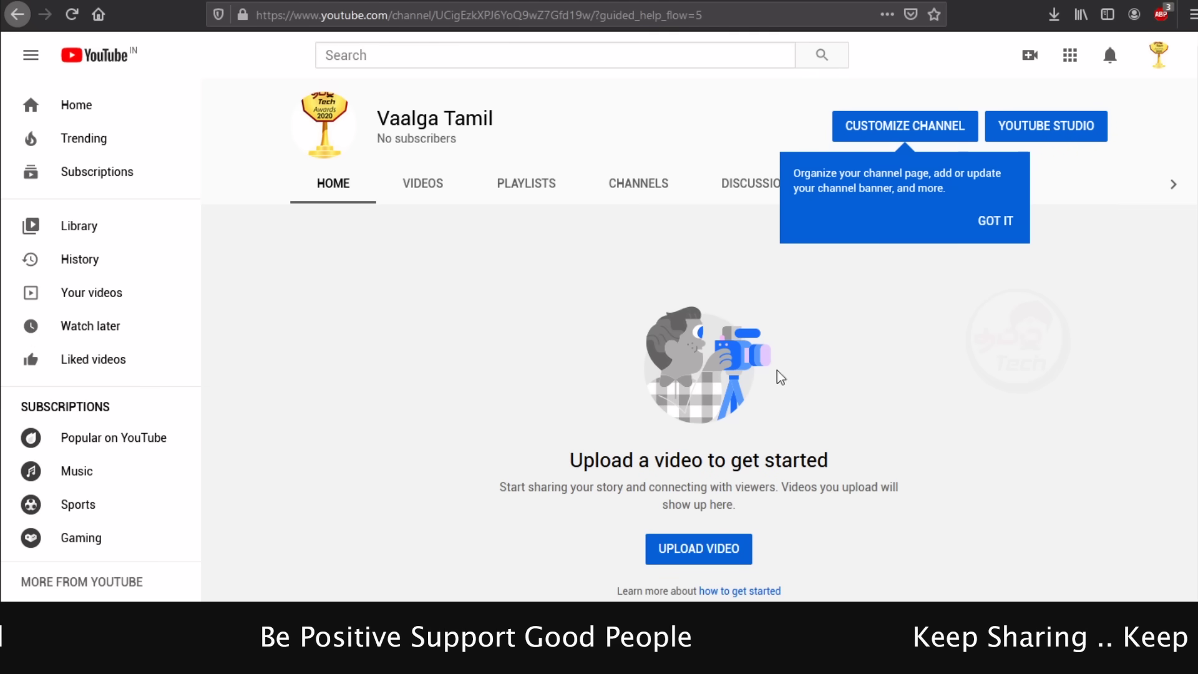
Step: Dismiss the customization tip and open the Vaalga Tamil channel customization page
left_click(985, 226)
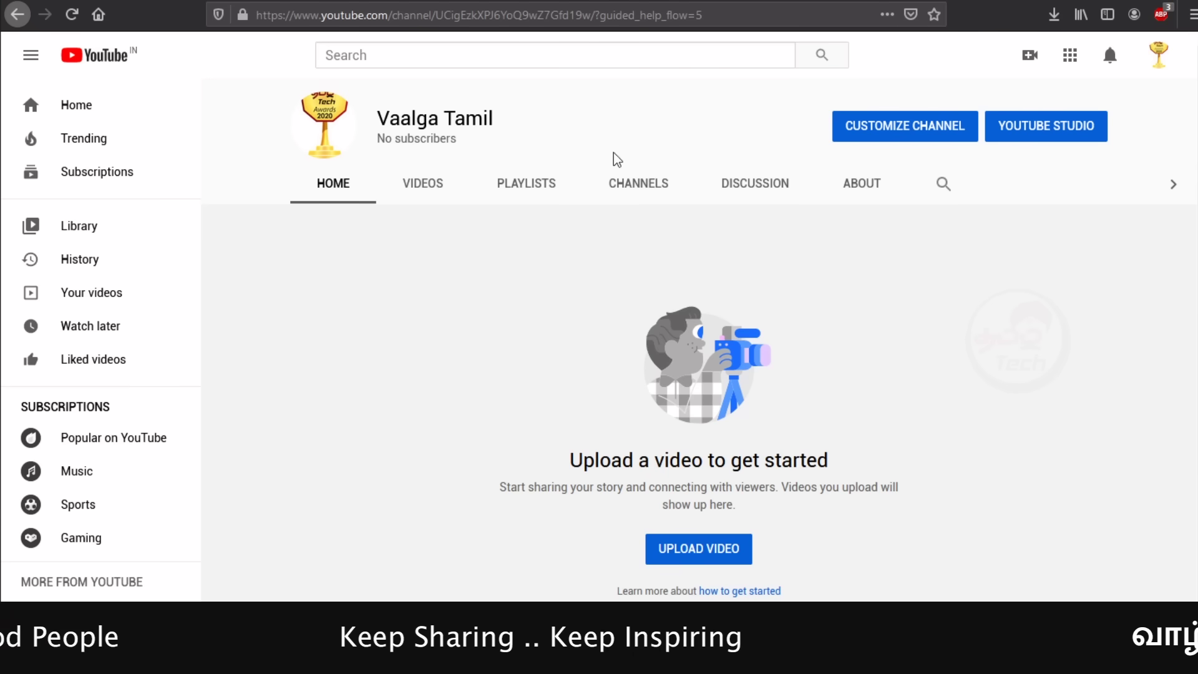
left_click(912, 128)
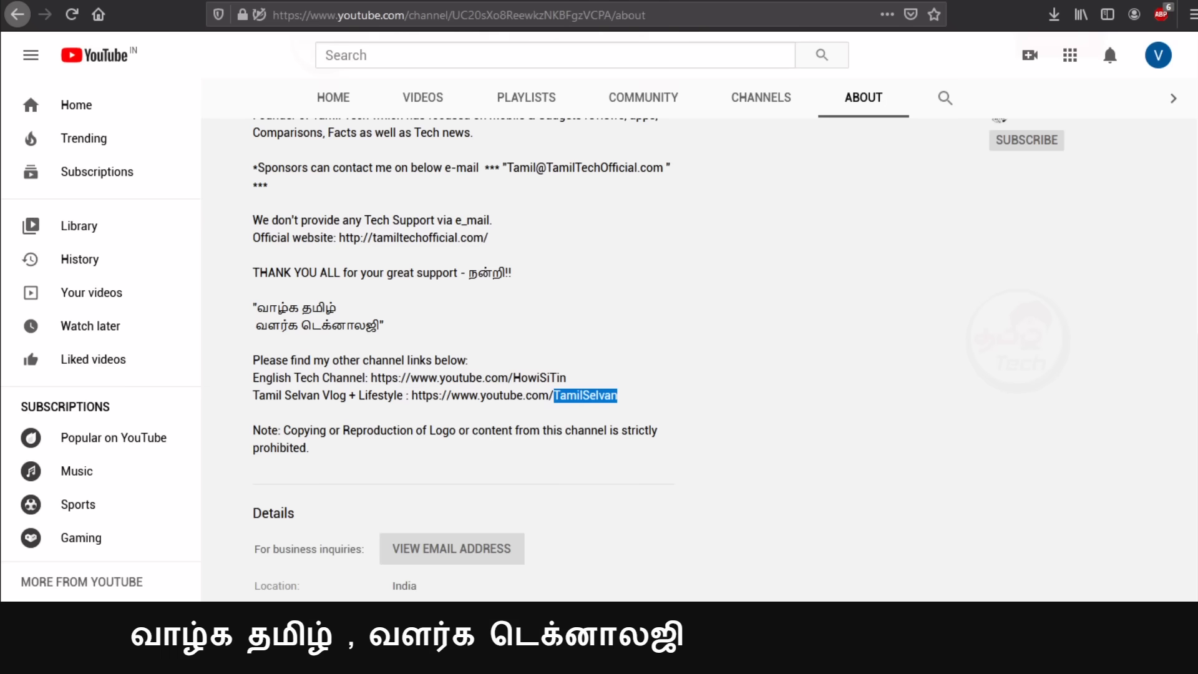
scroll(835, 249, "up", 7)
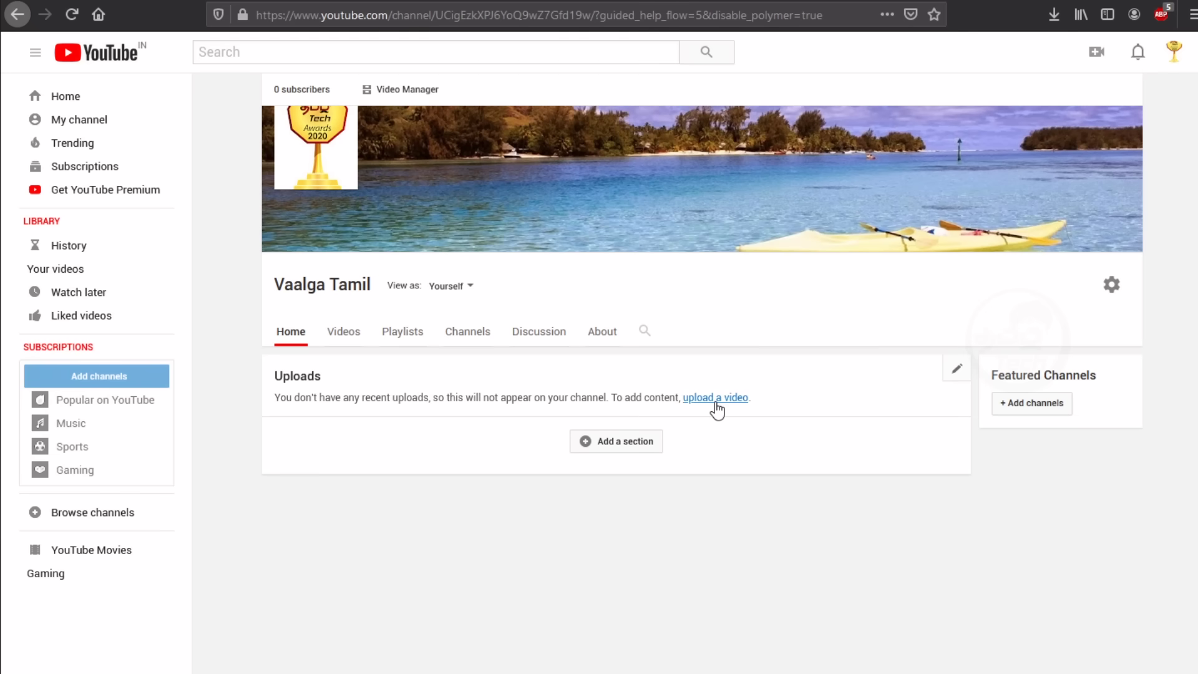
Step: Upload the clip 20190729_090917.mp4 from the computer through Create > Upload video
left_click(1098, 56)
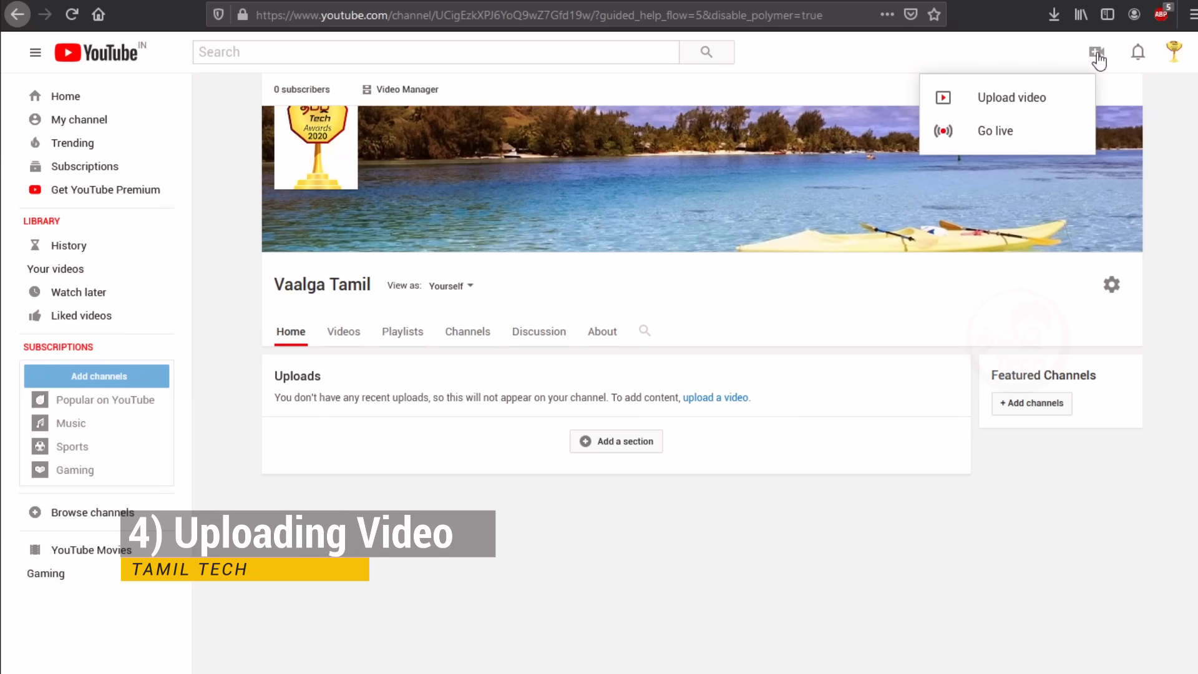
left_click(1019, 110)
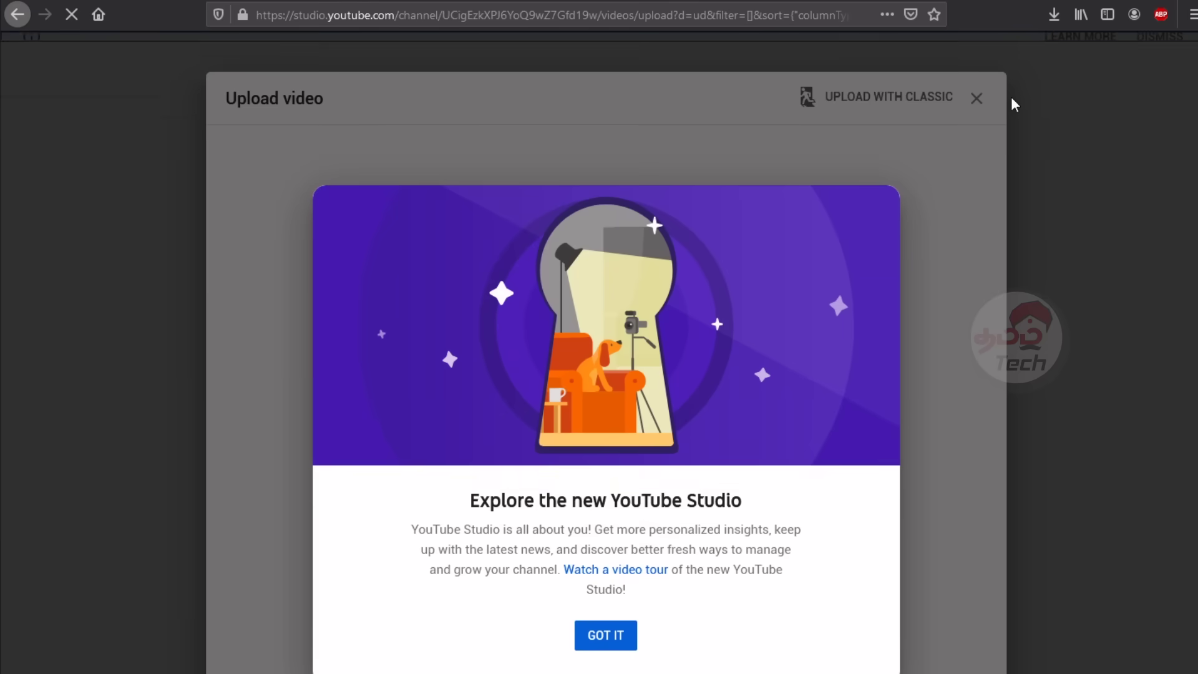
left_click(620, 644)
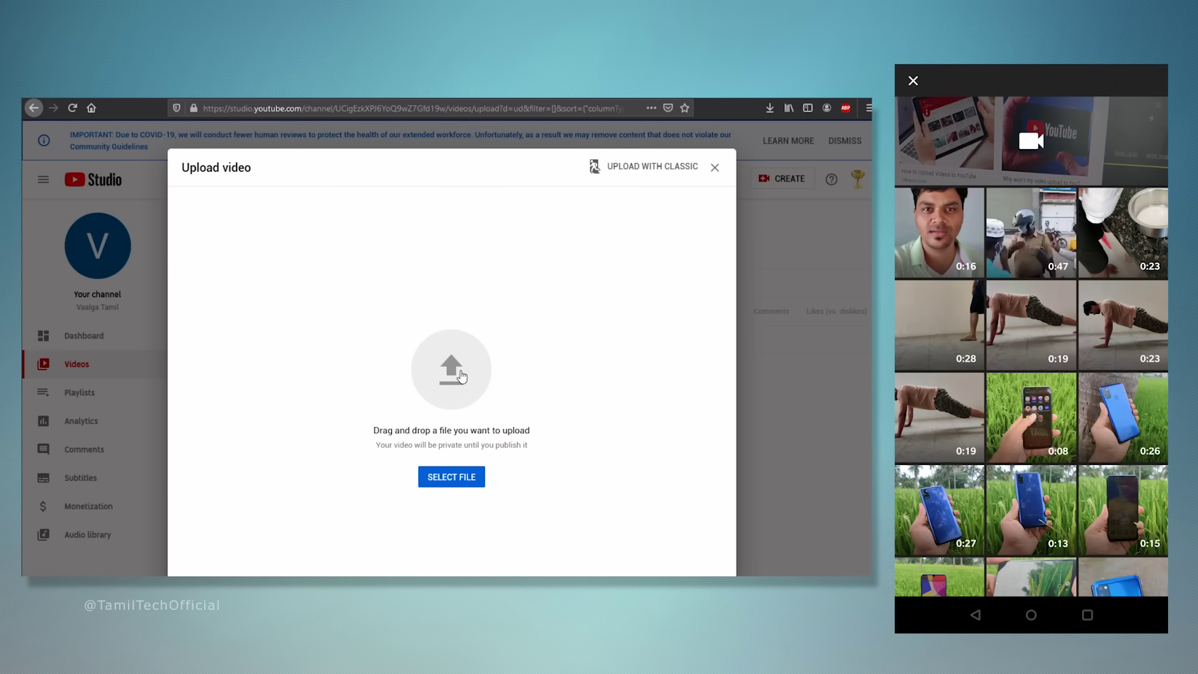
left_click(451, 369)
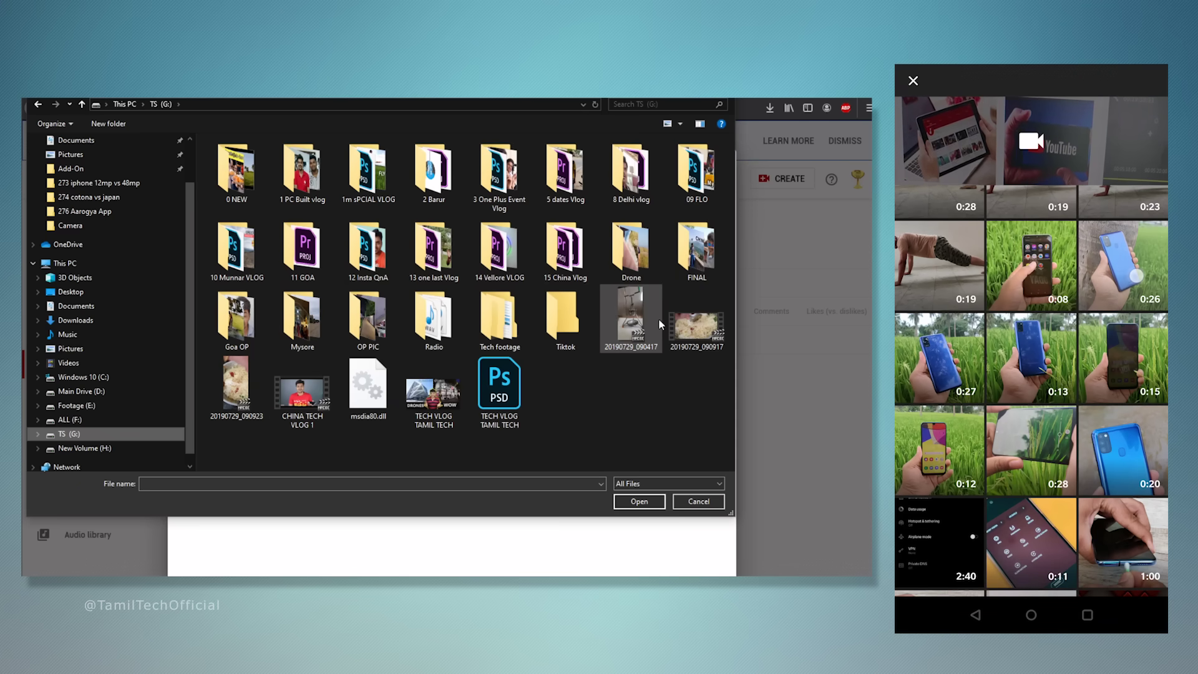
left_click(699, 335)
left_click(643, 502)
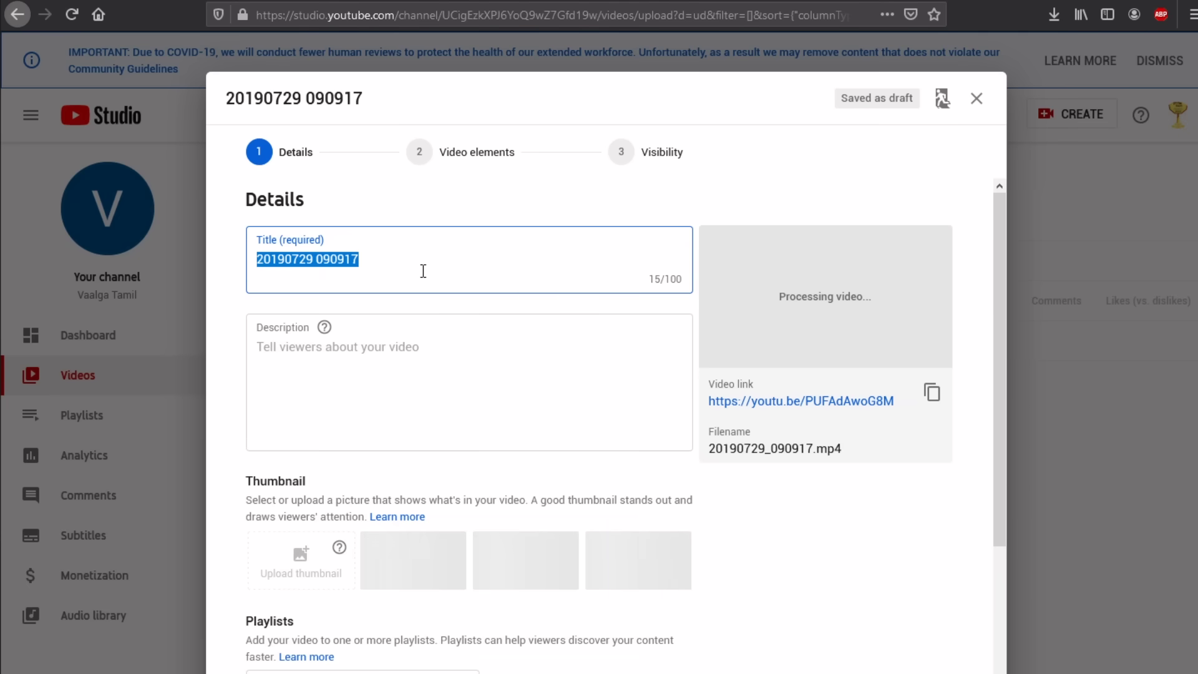
Step: Begin phone verification of the account to unlock custom thumbnails for the draft
left_click(399, 348)
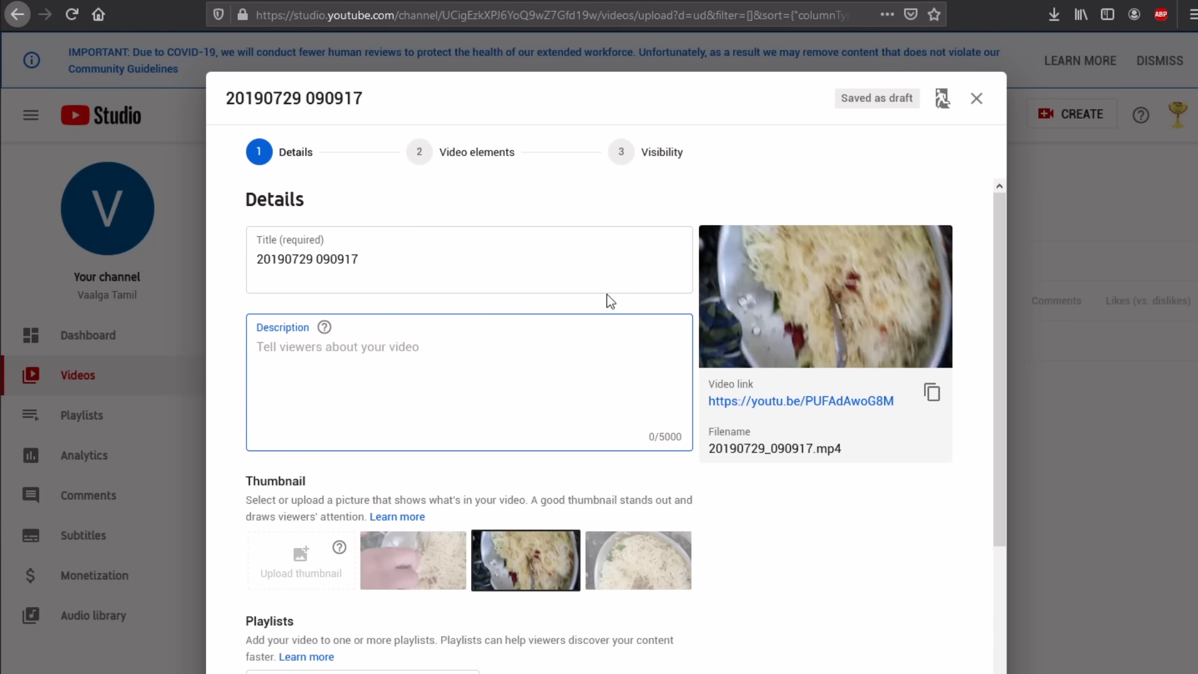
scroll(316, 490, "down", 2)
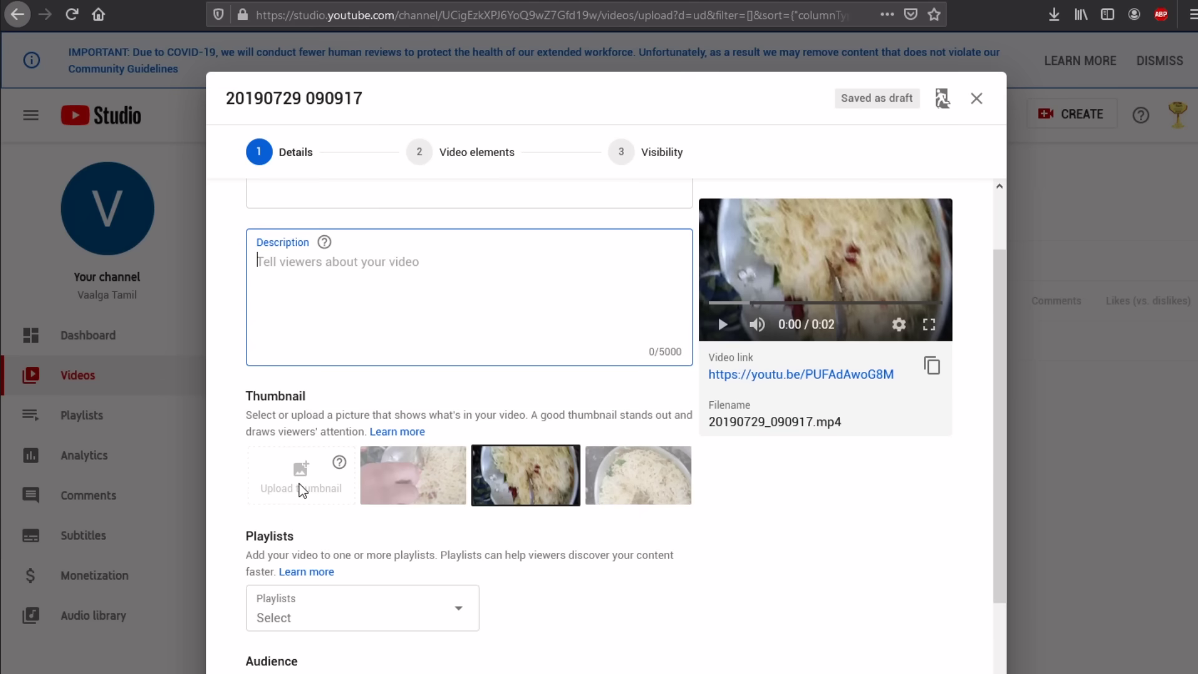
mouse_move(339, 469)
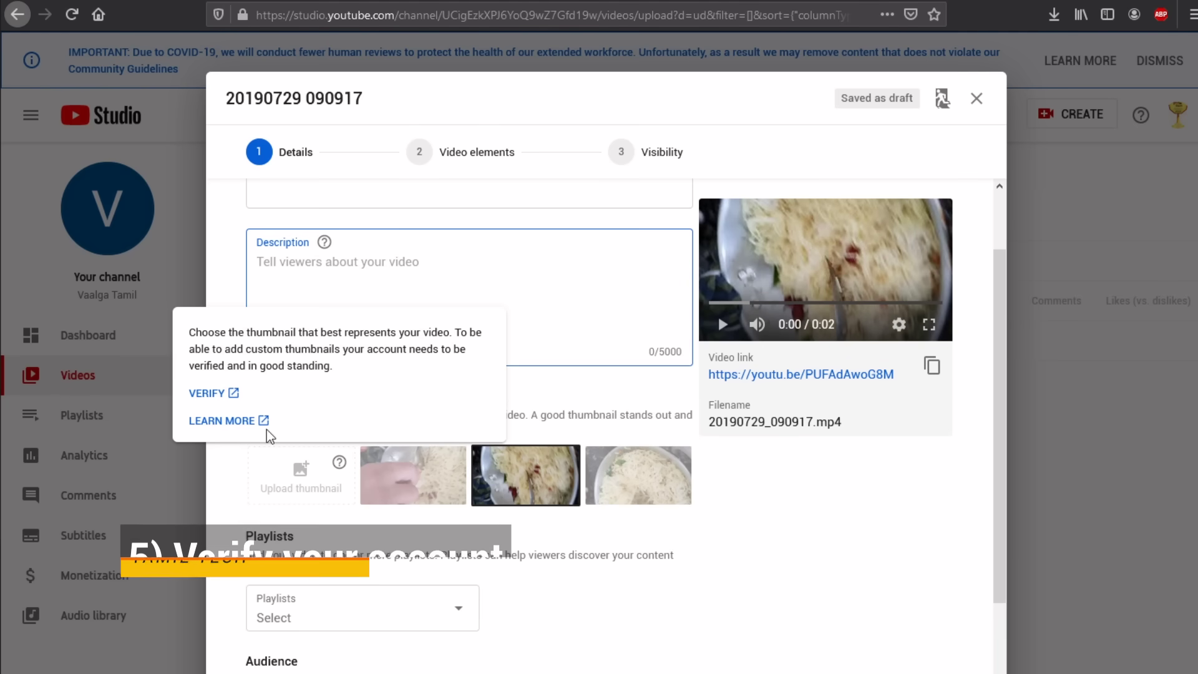
left_click(198, 394)
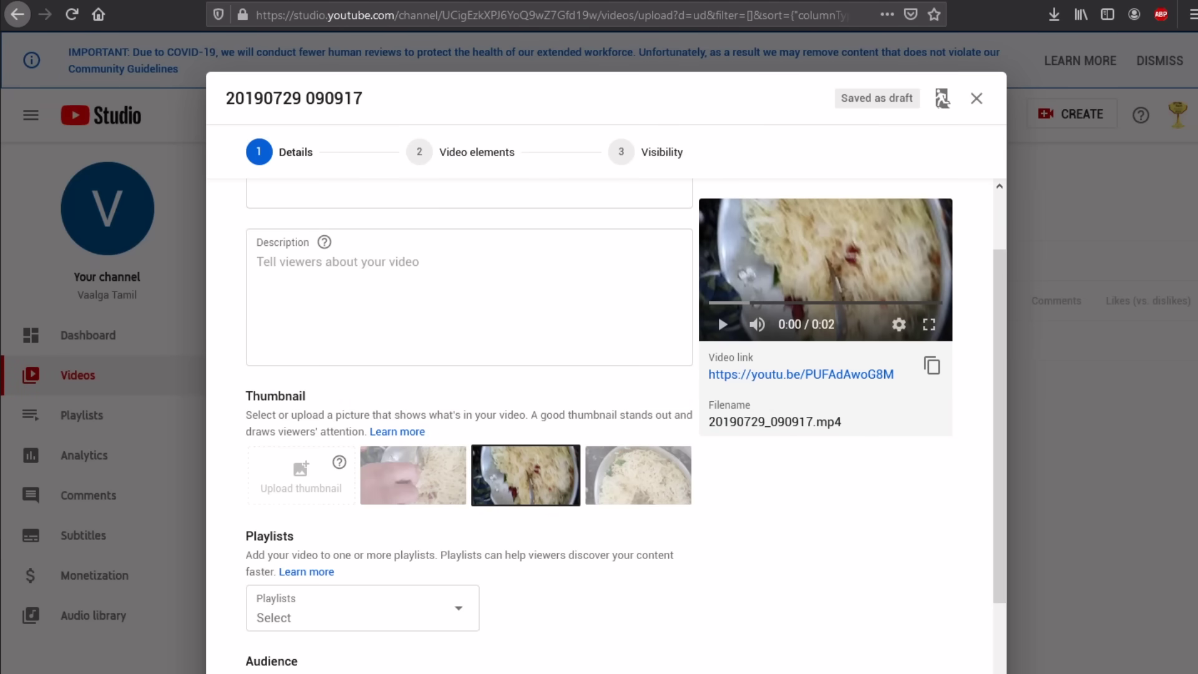
Step: Set the video thumbnail, settling on the rice-in-pan frame
left_click(316, 478)
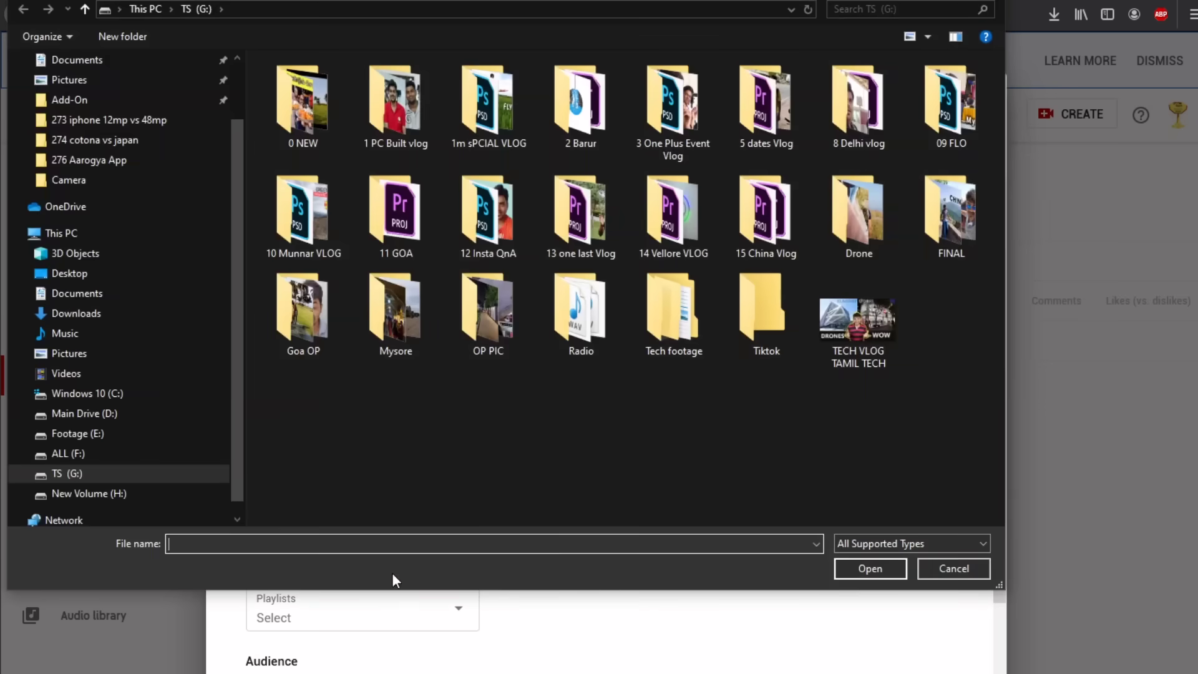
double_click(847, 333)
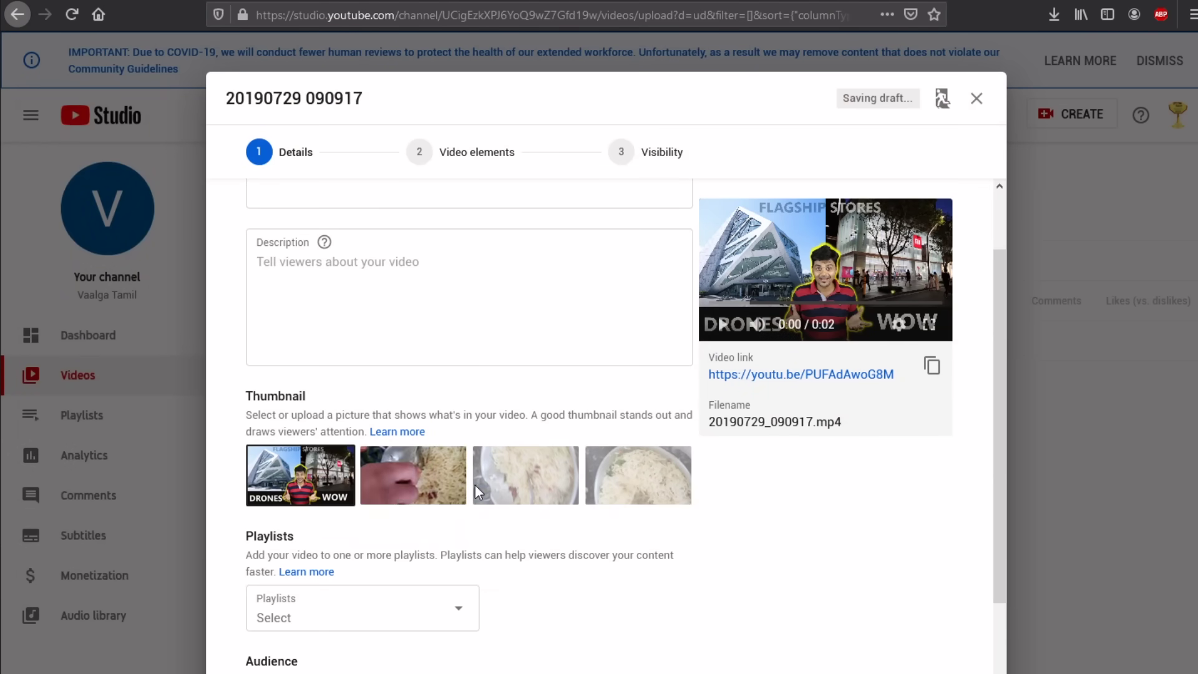
left_click(623, 490)
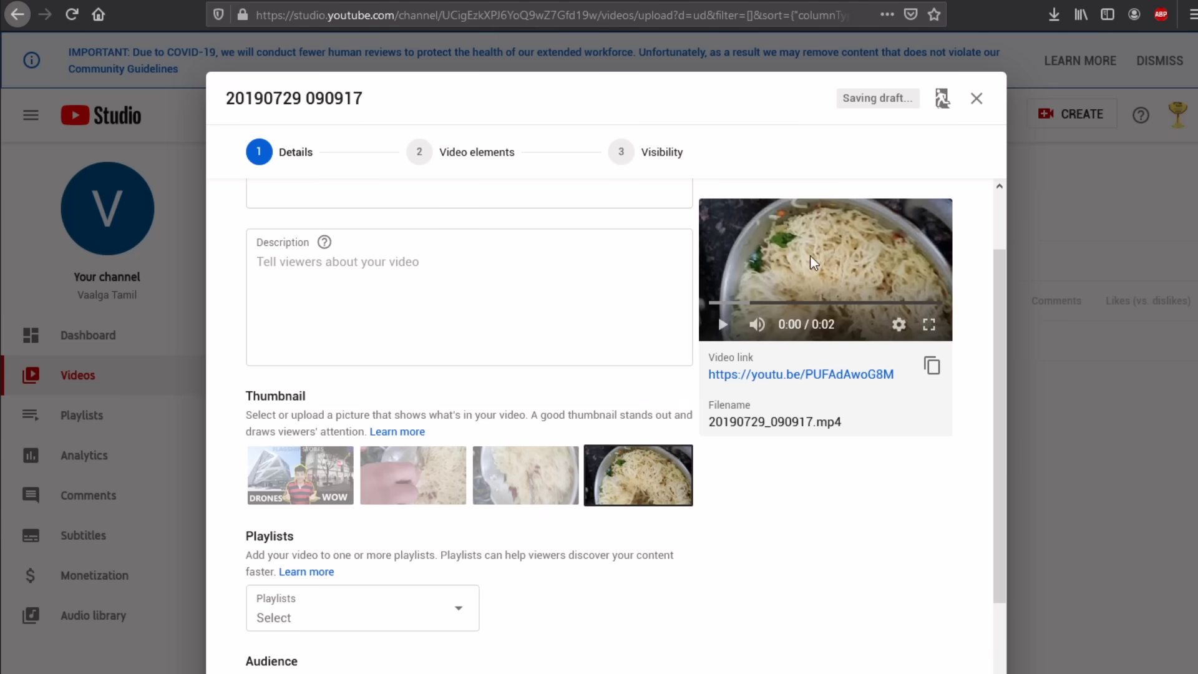
left_click(533, 483)
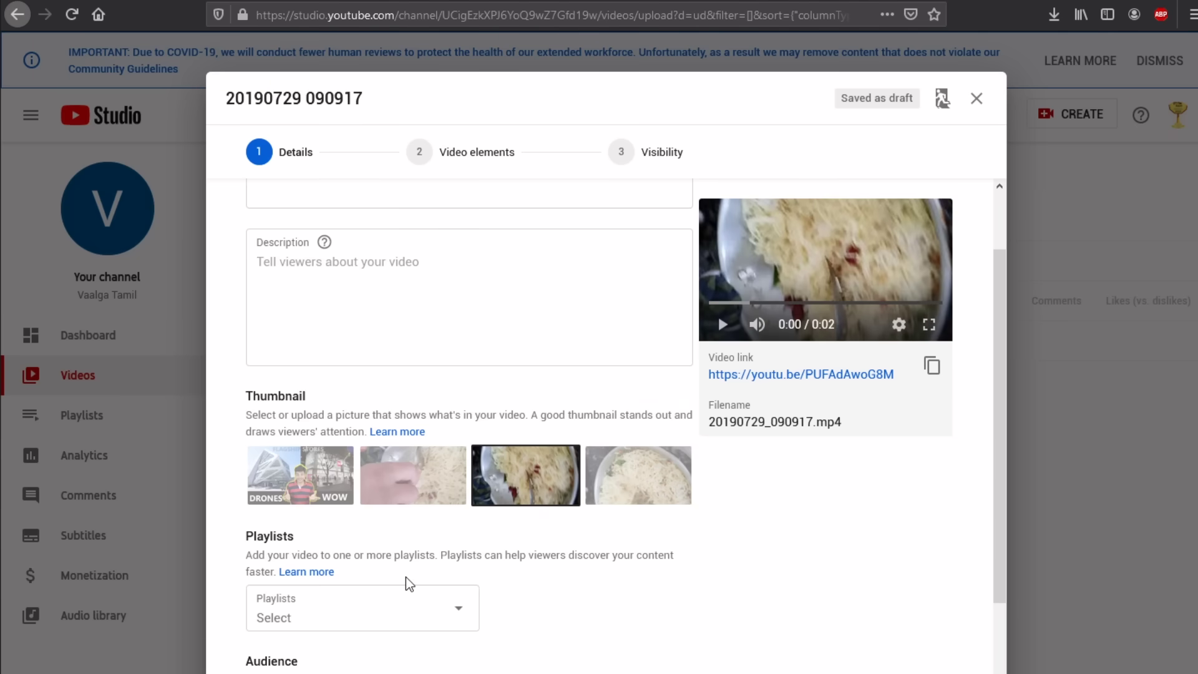
Step: Mark the video as not made for kids and start adding tags
scroll(409, 584, "down", 3)
left_click(255, 597)
scroll(399, 624, "down", 5)
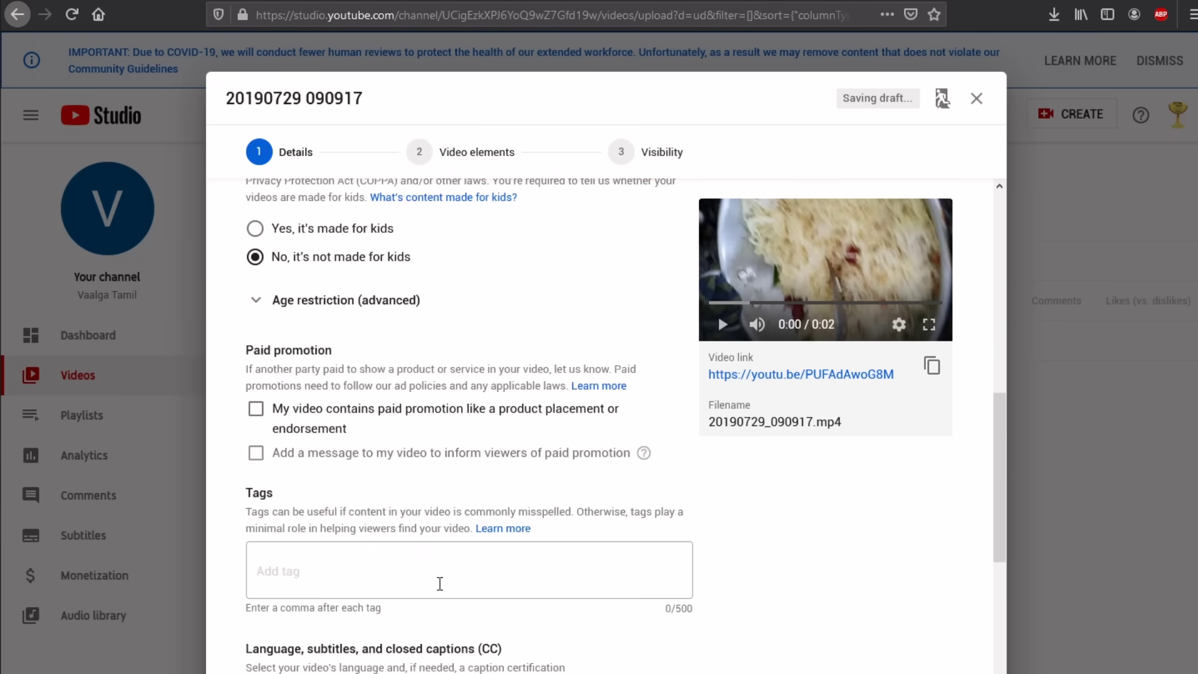
scroll(440, 583, "down", 5)
left_click(368, 237)
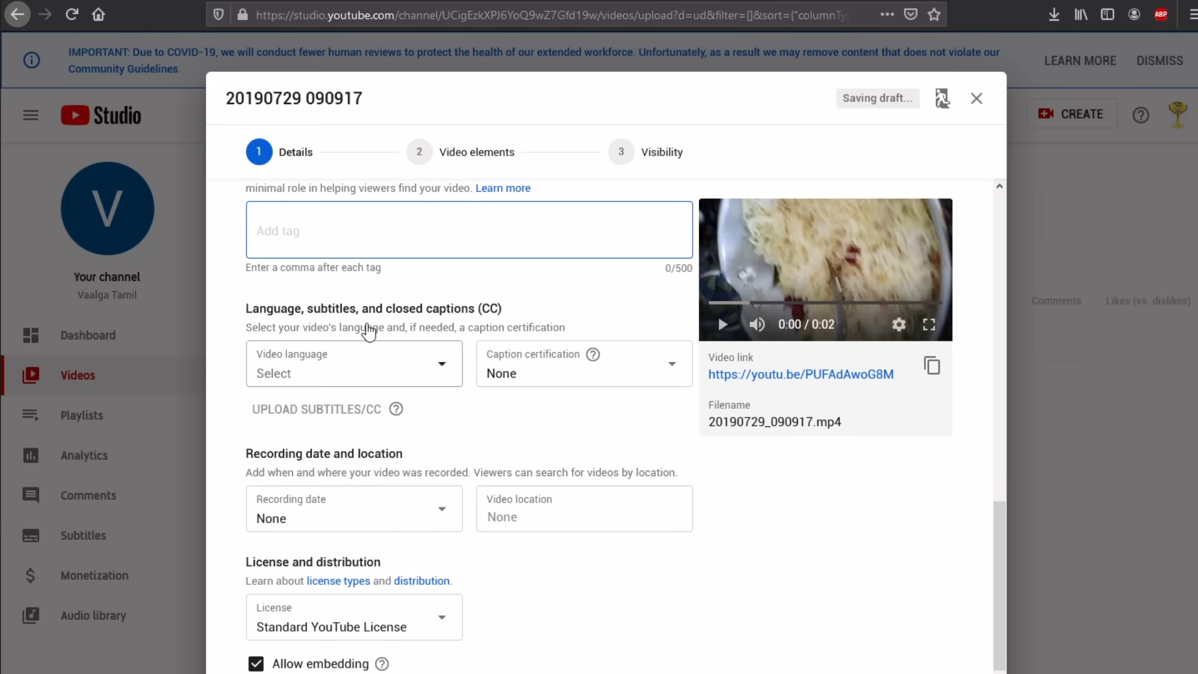
scroll(527, 479, "up", 4)
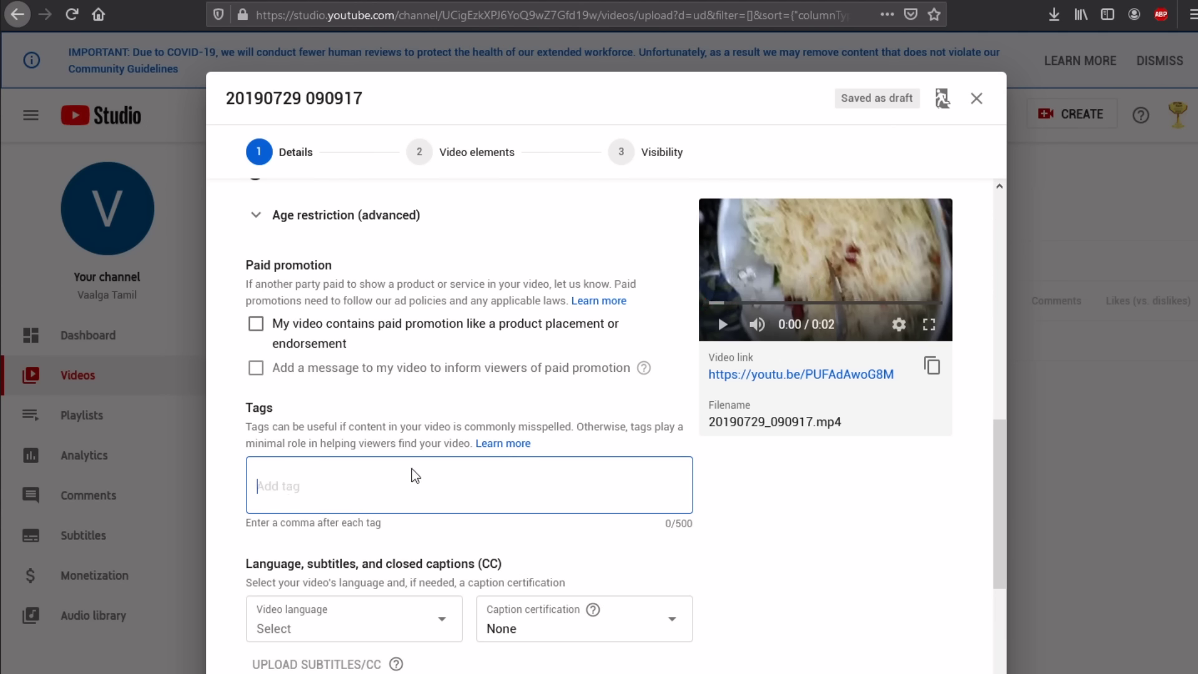
scroll(465, 480, "down", 5)
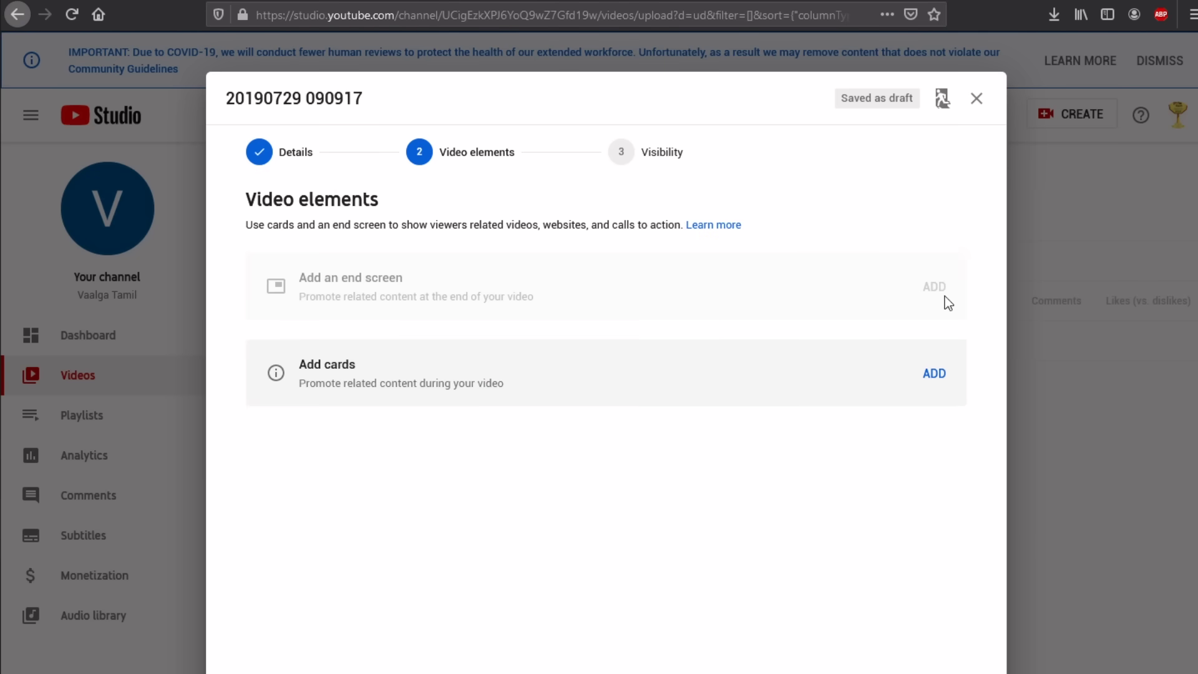
Step: Save the upload with Private visibility
mouse_move(939, 287)
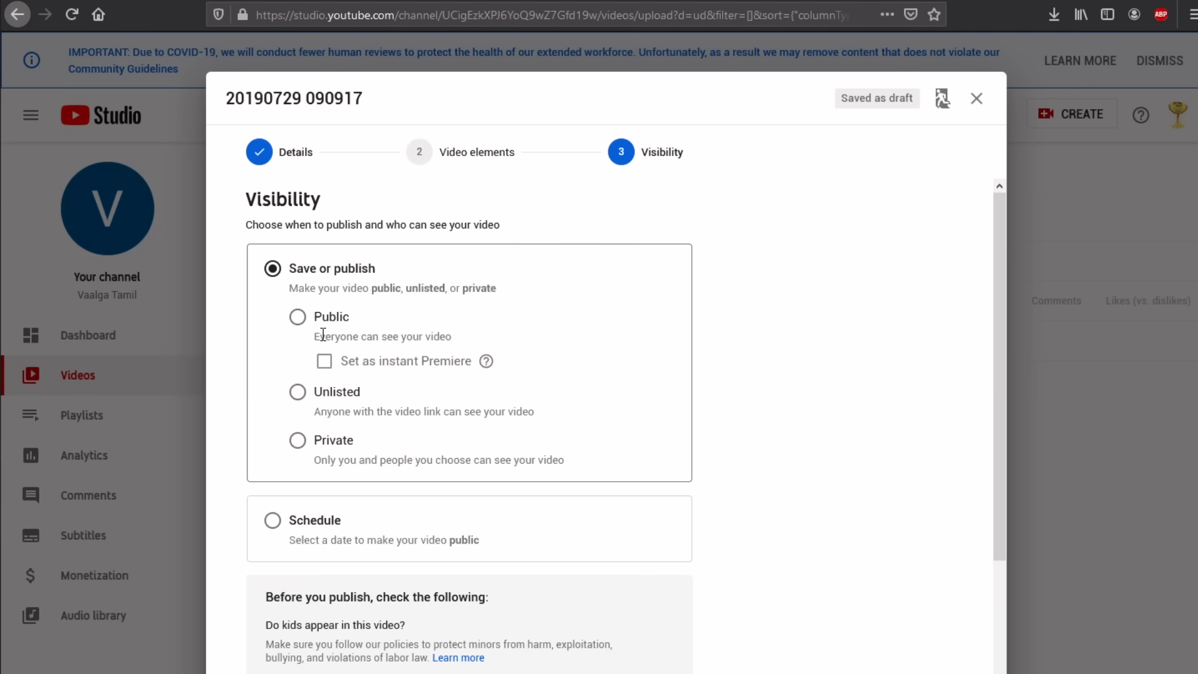
left_click(297, 441)
left_click(1004, 662)
left_click(584, 491)
mouse_move(662, 354)
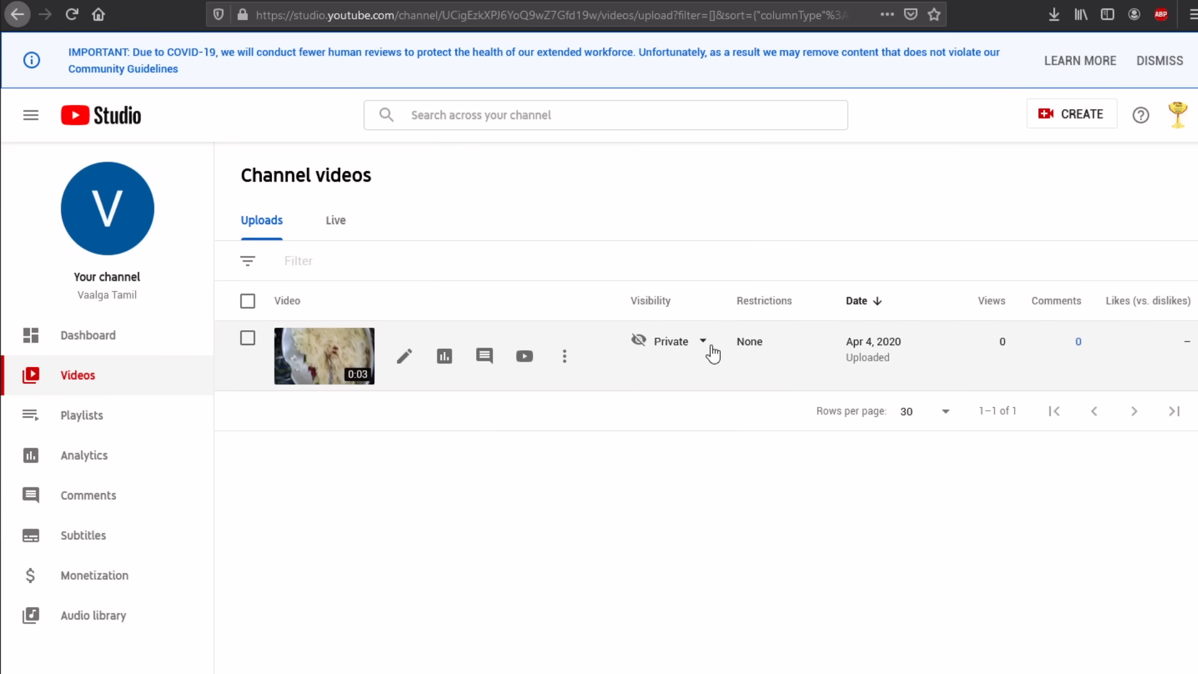
left_click(691, 348)
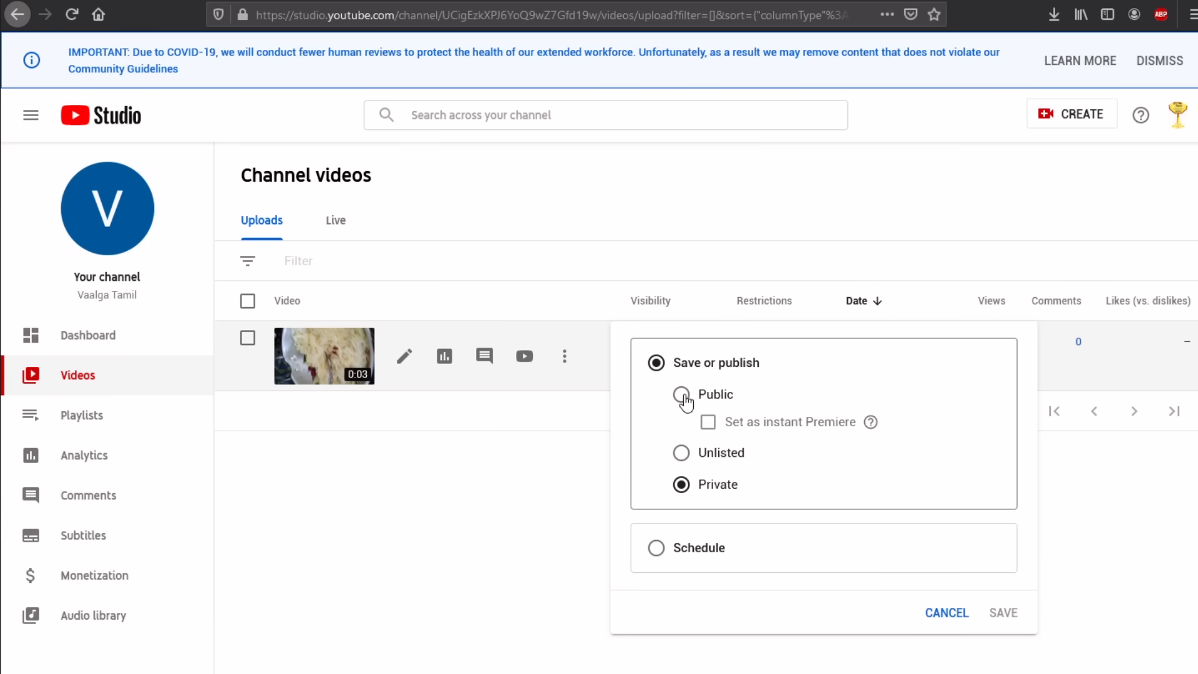